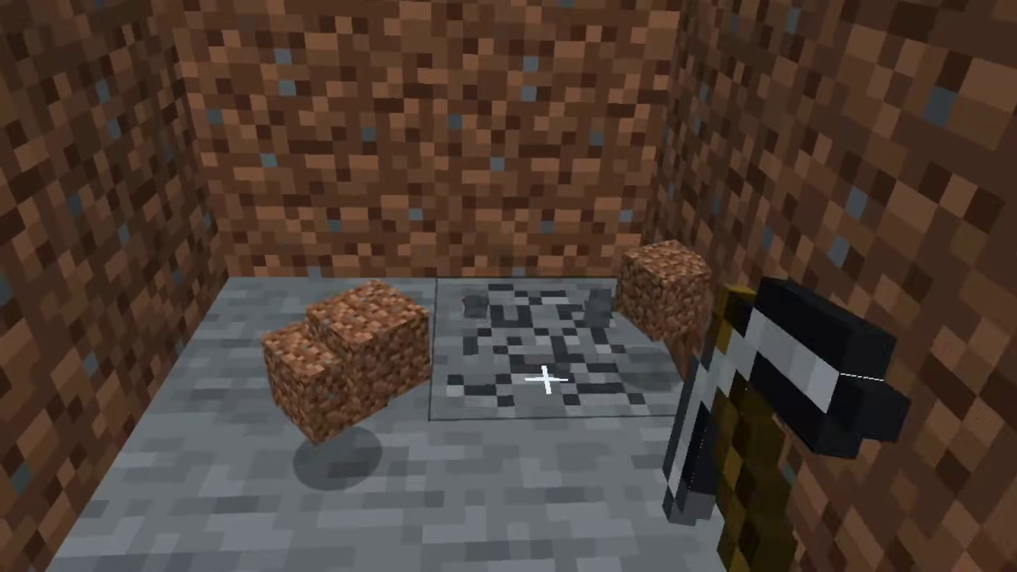
Mine the cracked floor block, then the cracked stone block beside the pit
left_click(545, 379)
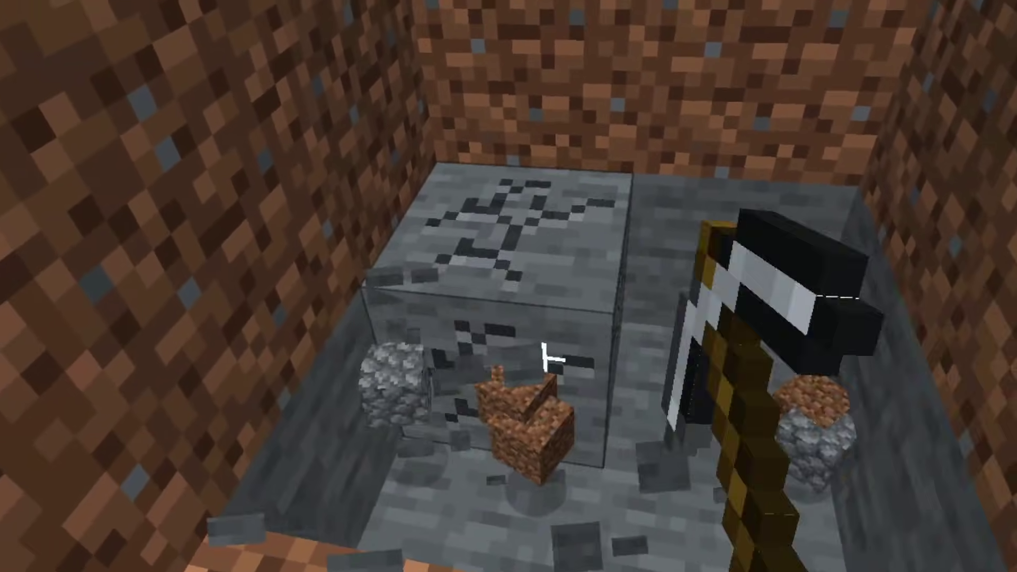
left_click(548, 360)
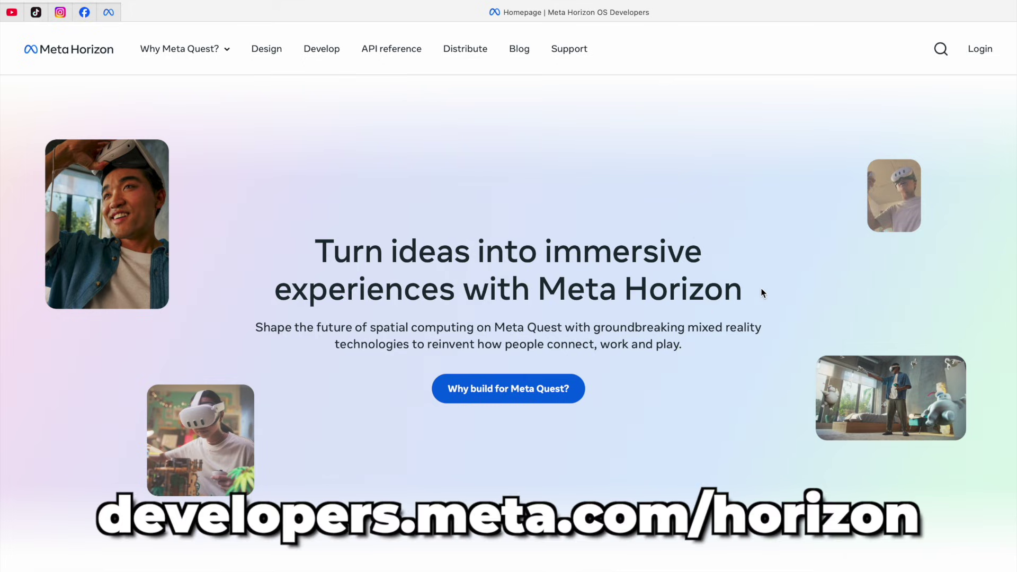
Start a Meta account sign-up and name the organization awesomepeopleleaveacomment, acknowledging the developer notice
left_click(979, 50)
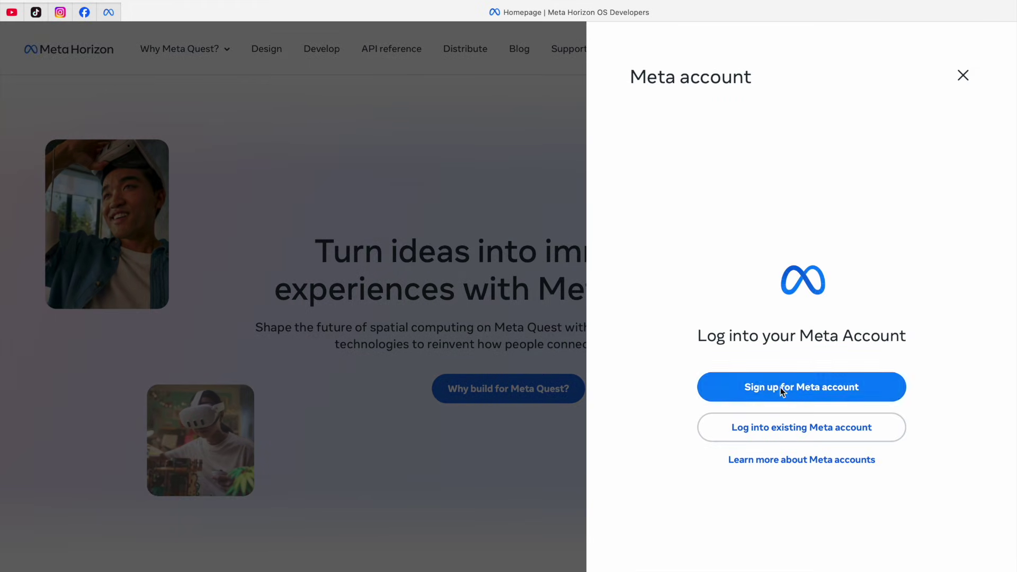
left_click(779, 387)
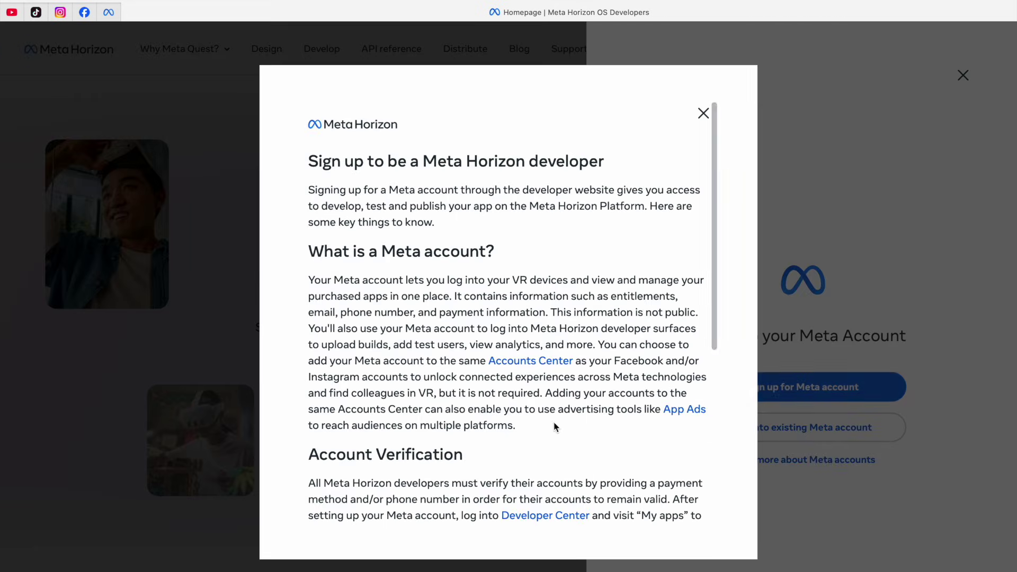
type("omepeopleleaveacomment")
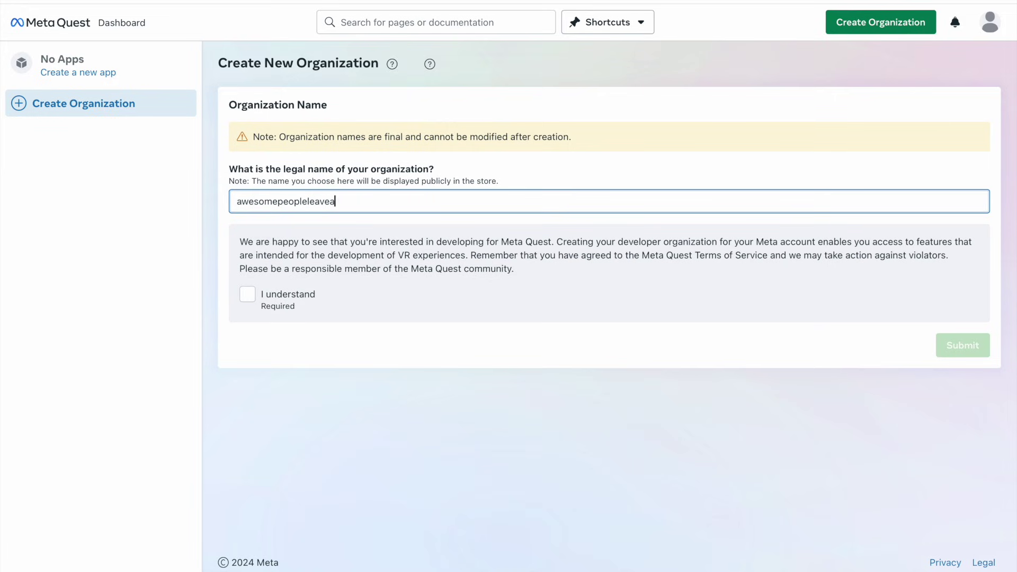
left_click(247, 294)
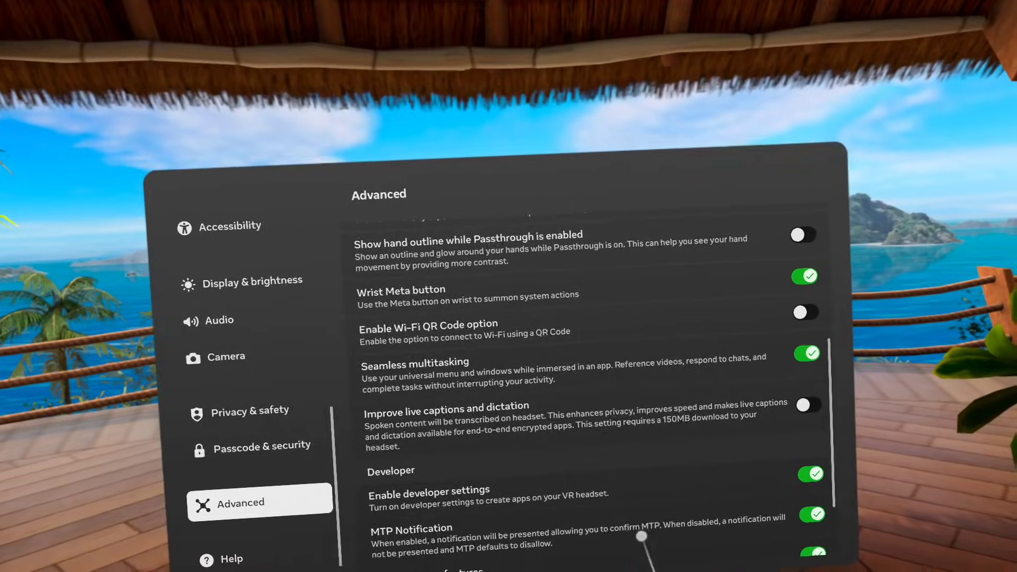
Scroll Advanced settings down to the Developer section, with Enable developer settings on
scroll(641, 536, "down", 5)
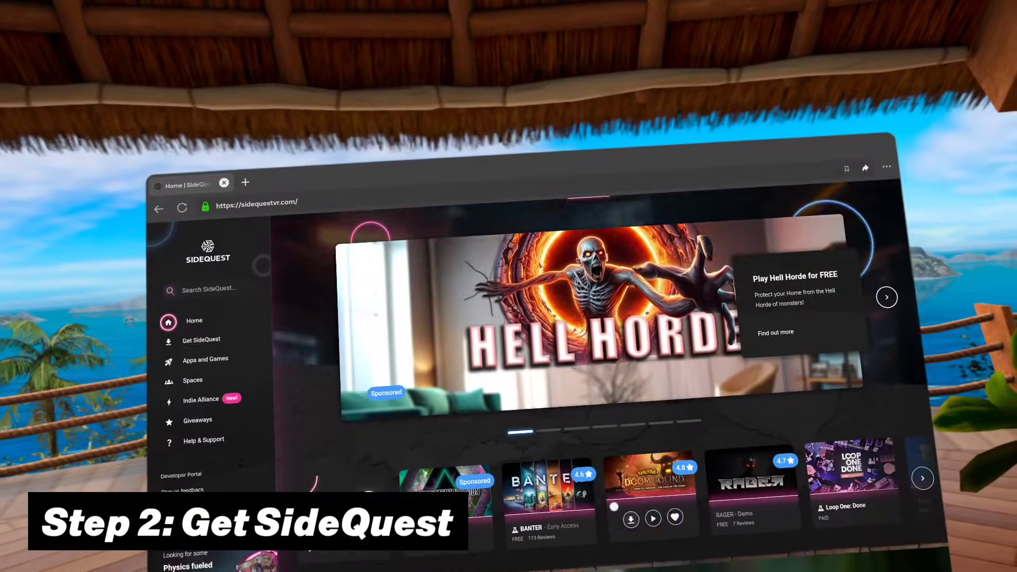
Go from the SideQuest home page to the Get SideQuest download page
scroll(613, 507, "down", 5)
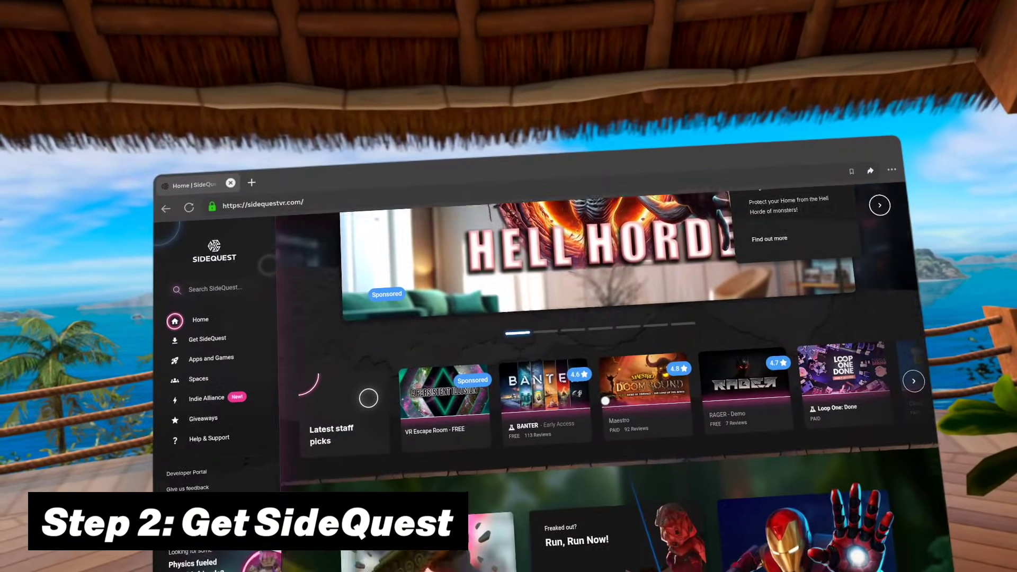
scroll(649, 360, "down", 5)
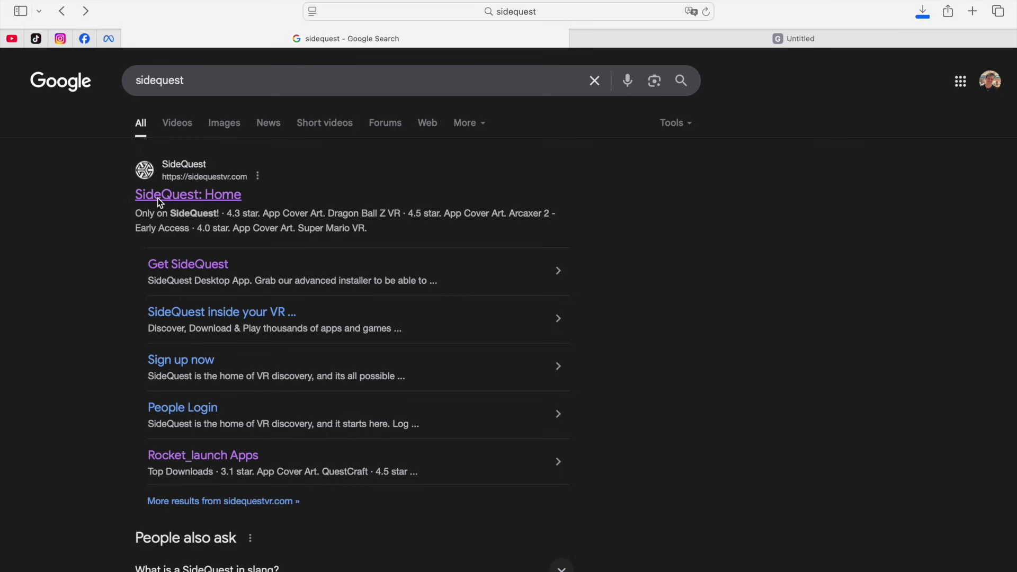
left_click(160, 200)
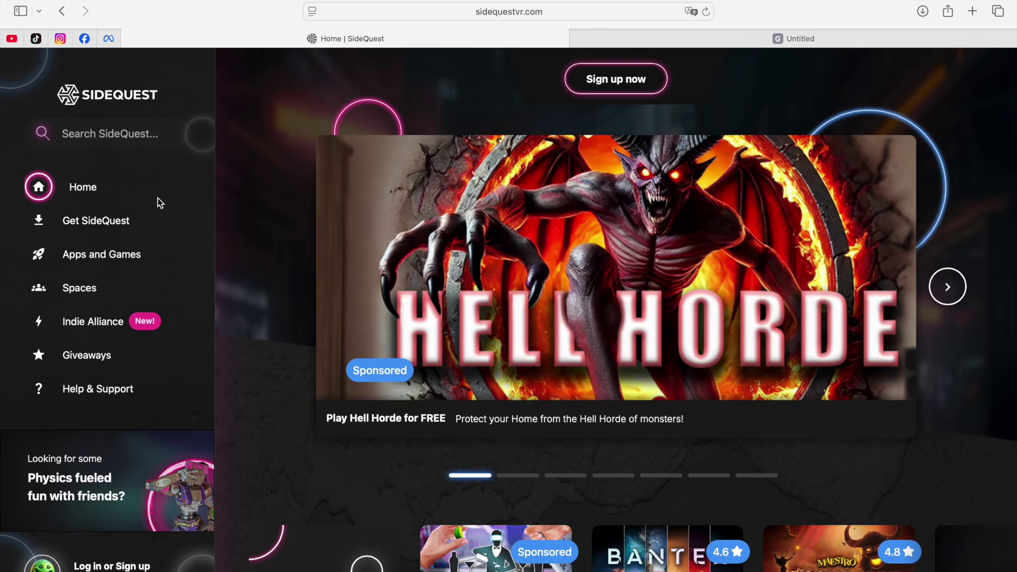
left_click(121, 221)
Scroll to the SideQuest Desktop App section, highlighting the browser-install and Manage headset settings bullets
scroll(316, 429, "down", 6)
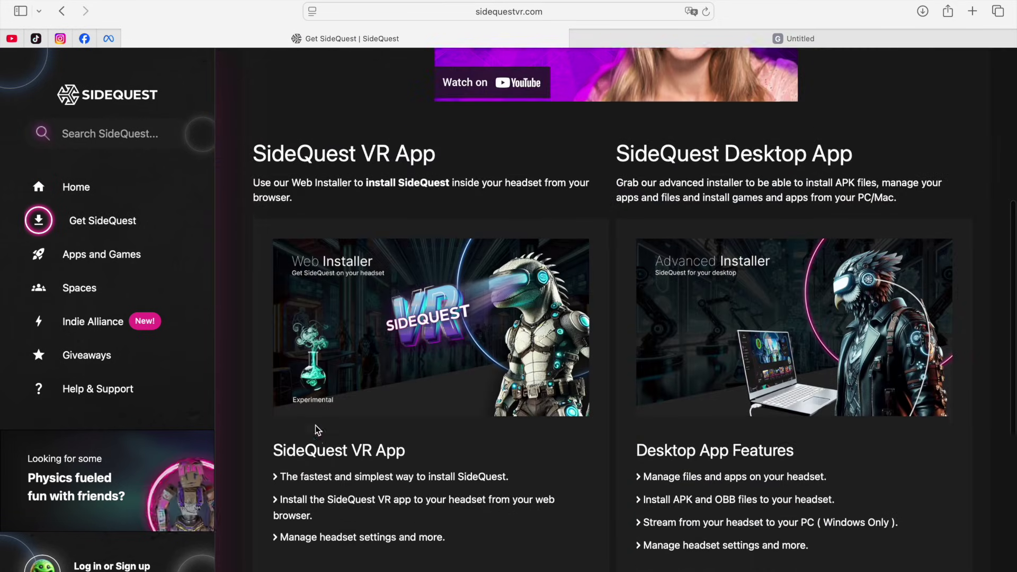
scroll(317, 429, "down", 1)
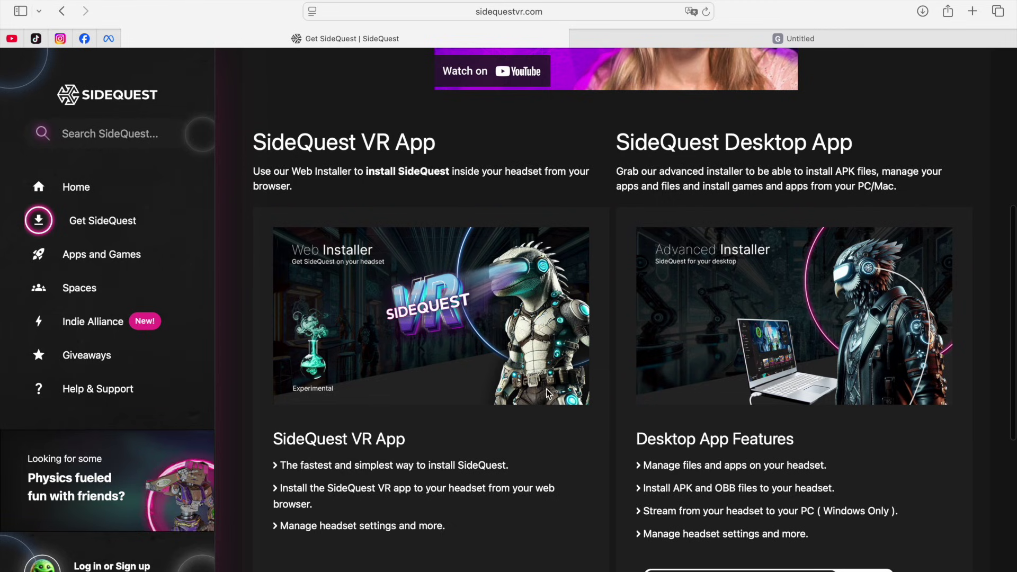
scroll(548, 394, "down", 4)
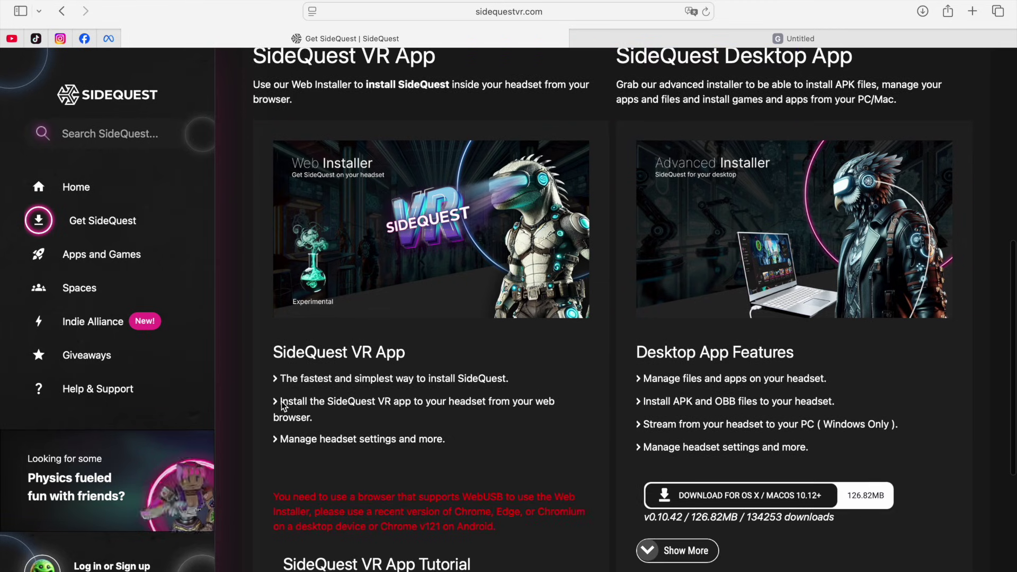
left_click_drag(281, 403, 316, 414)
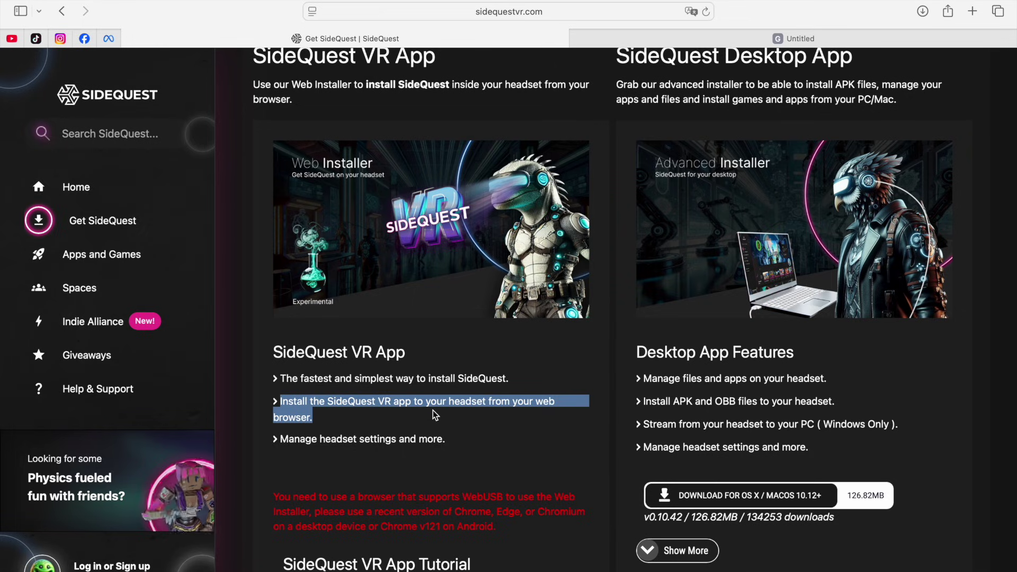
left_click(473, 414)
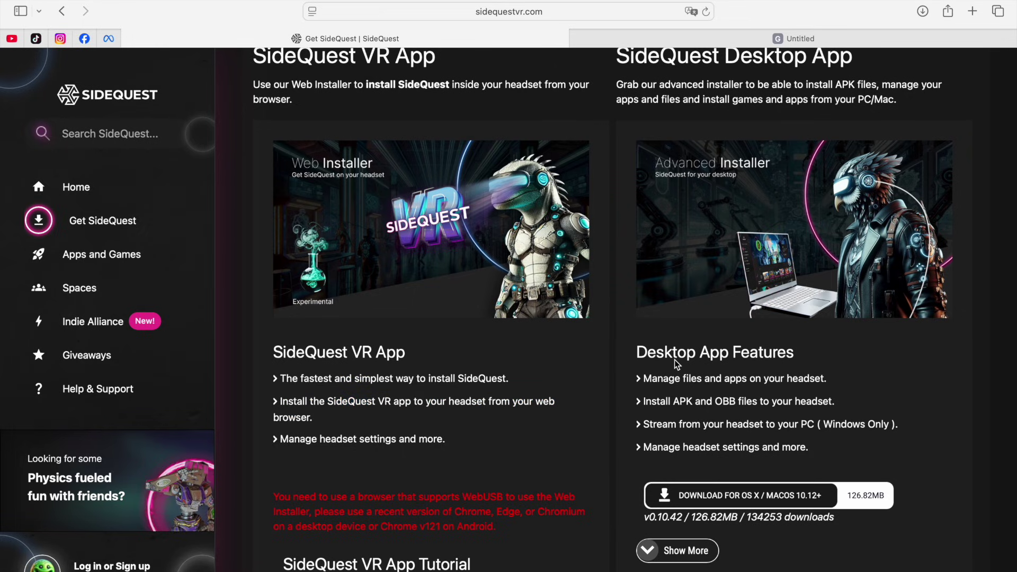
scroll(676, 365, "down", 4)
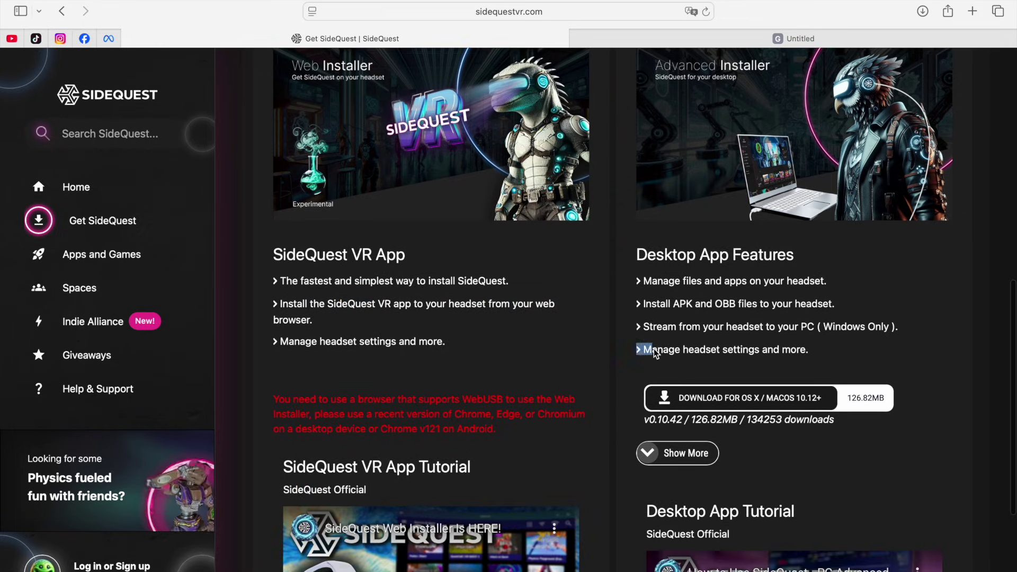
left_click_drag(656, 354, 797, 353)
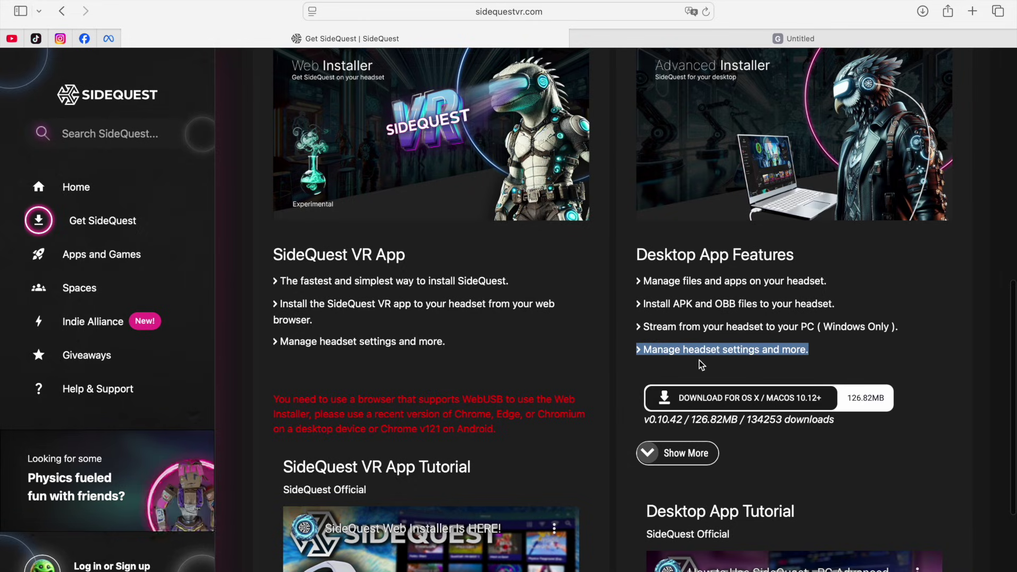
left_click(751, 364)
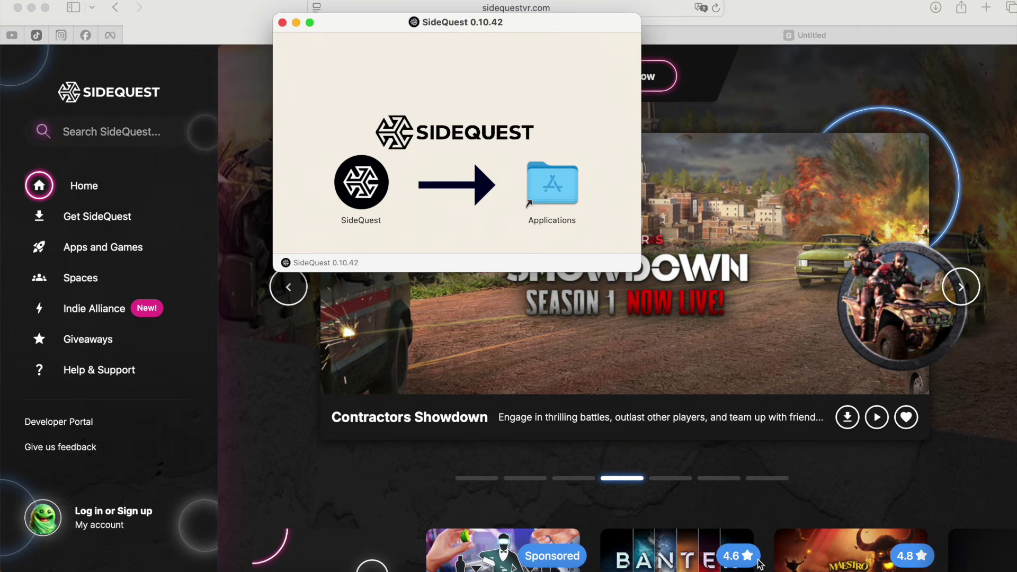
Copy SideQuest 0.10.42 into Applications and confirm opening it past the security warning
left_click_drag(368, 188, 541, 186)
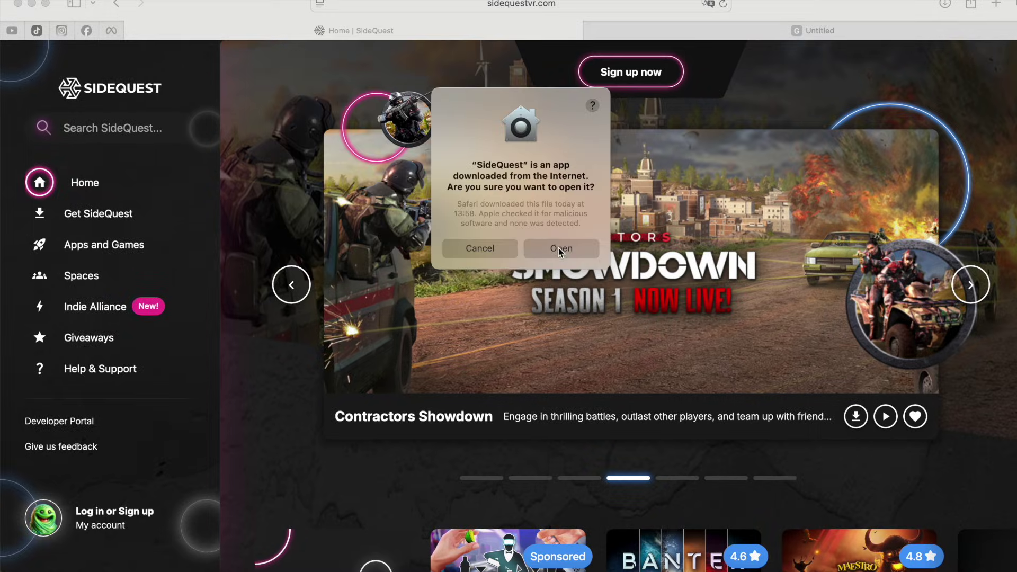
left_click(560, 248)
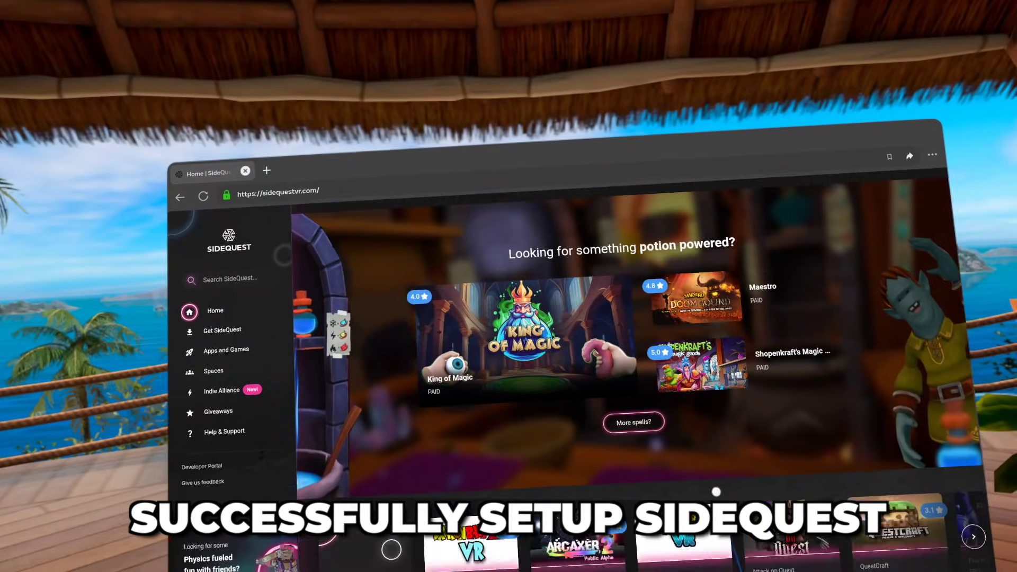
Search the SideQuest store for questcraft and open the QuestCraft result
scroll(716, 491, "down", 5)
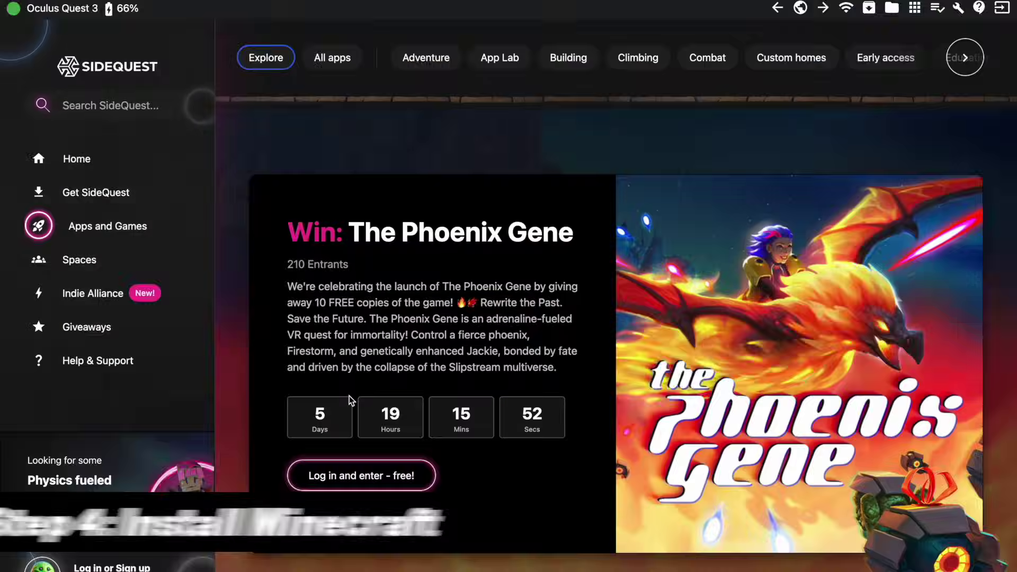
scroll(347, 429, "down", 15)
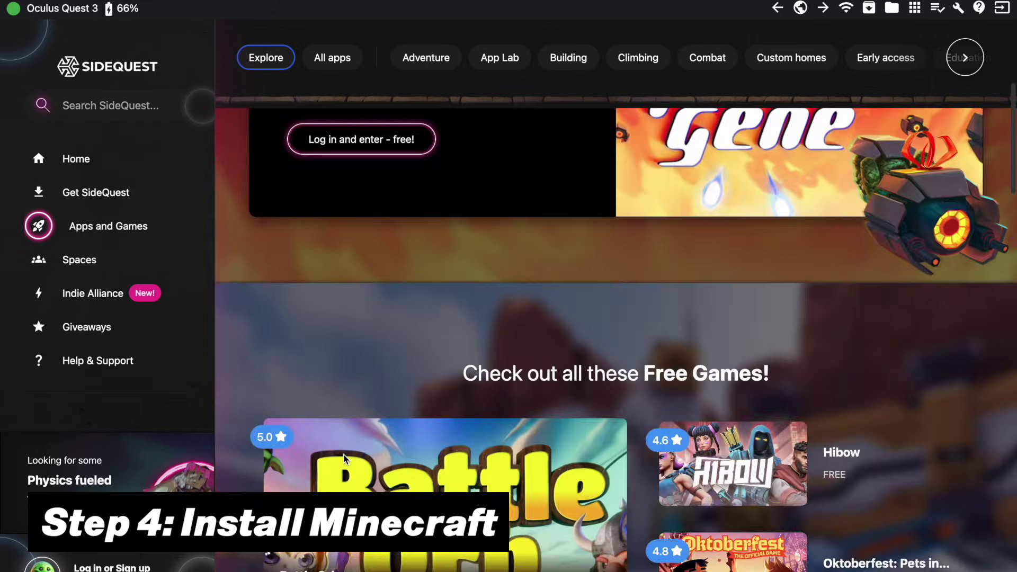
scroll(344, 458, "down", 10)
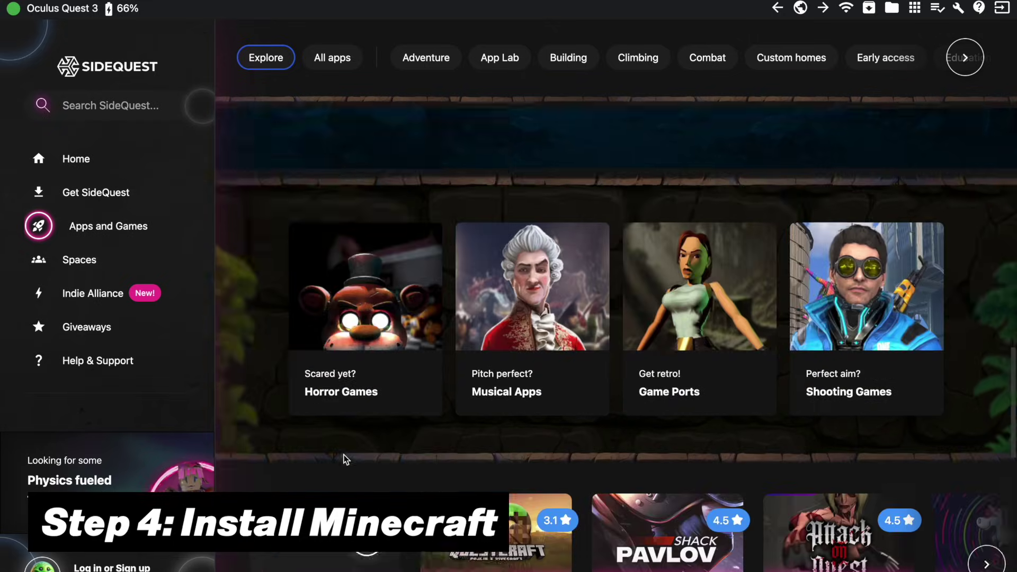
mouse_move(476, 458)
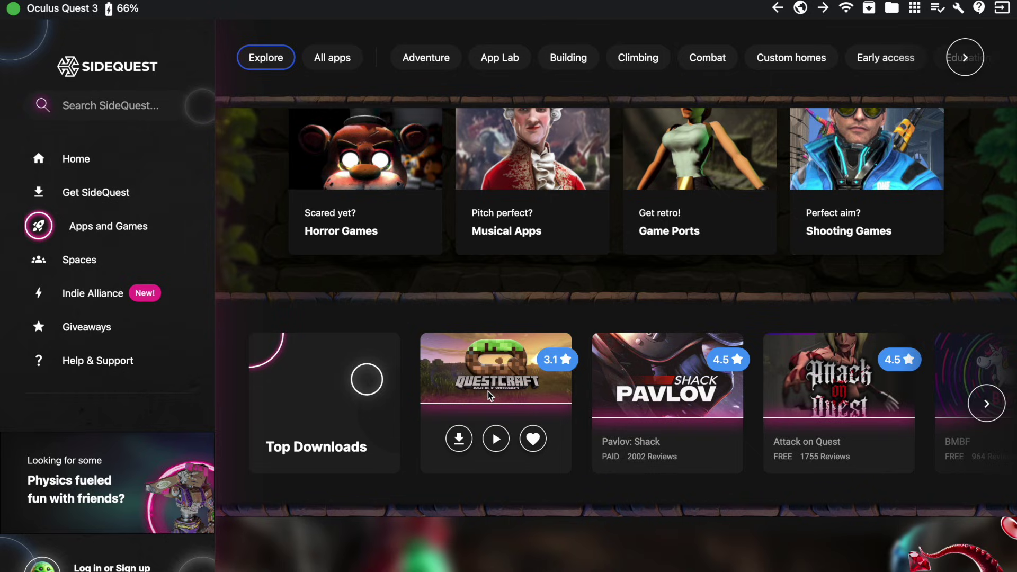
left_click(80, 105)
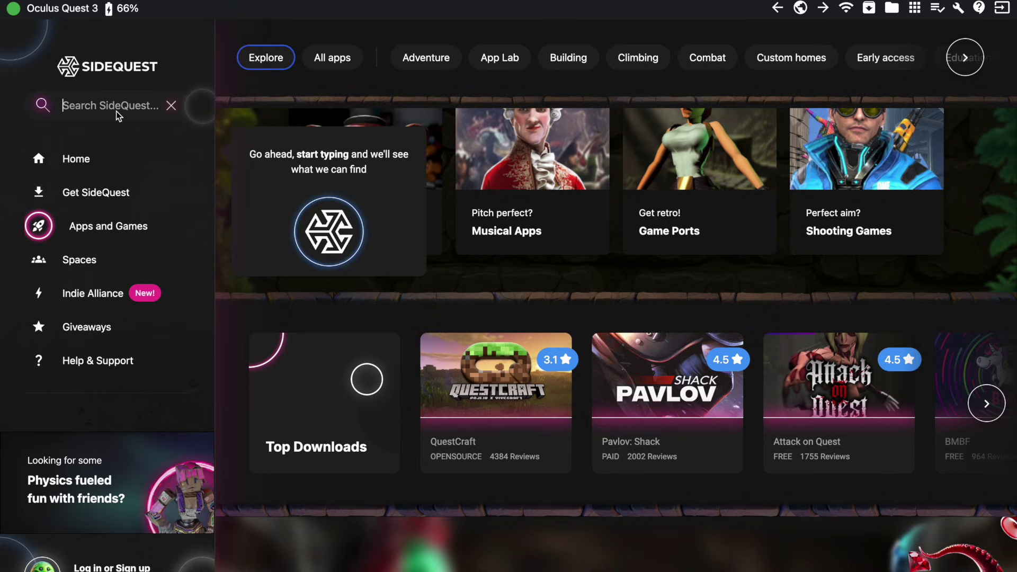
type("questcraft")
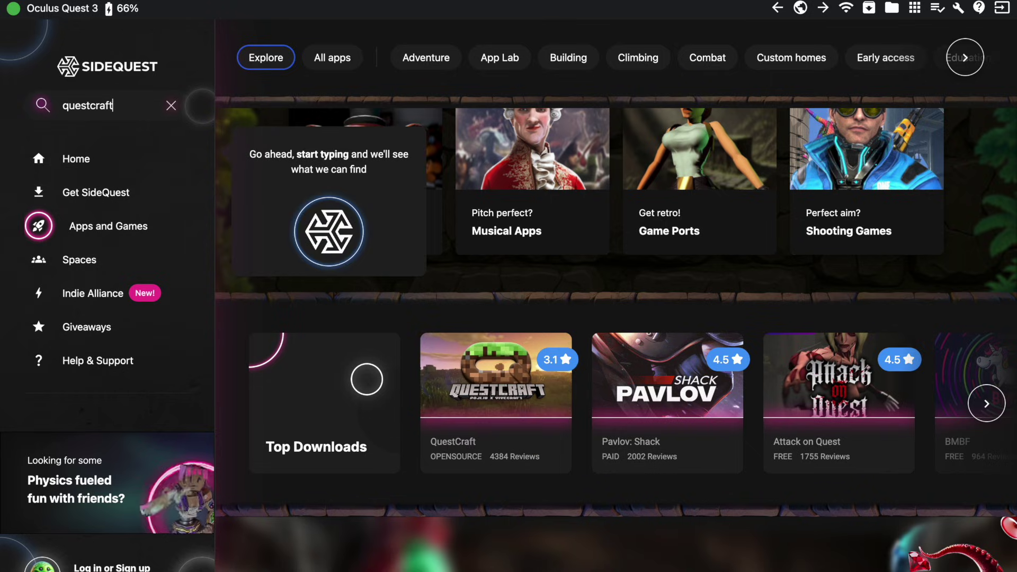
key("Return")
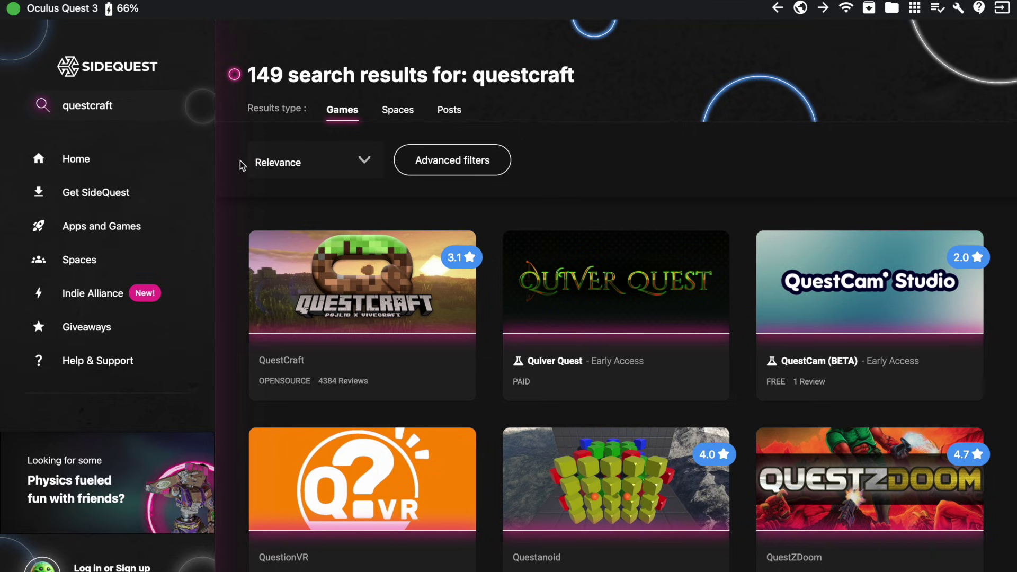
left_click(316, 272)
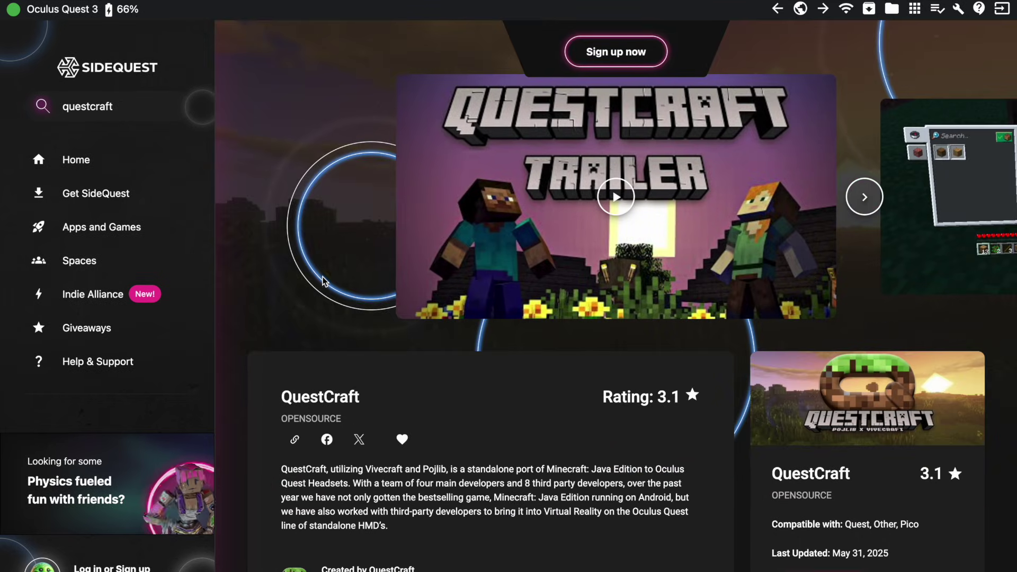
Scroll the QuestCraft page and choose Sideload Now to install it on the Quest 3
scroll(582, 411, "down", 2)
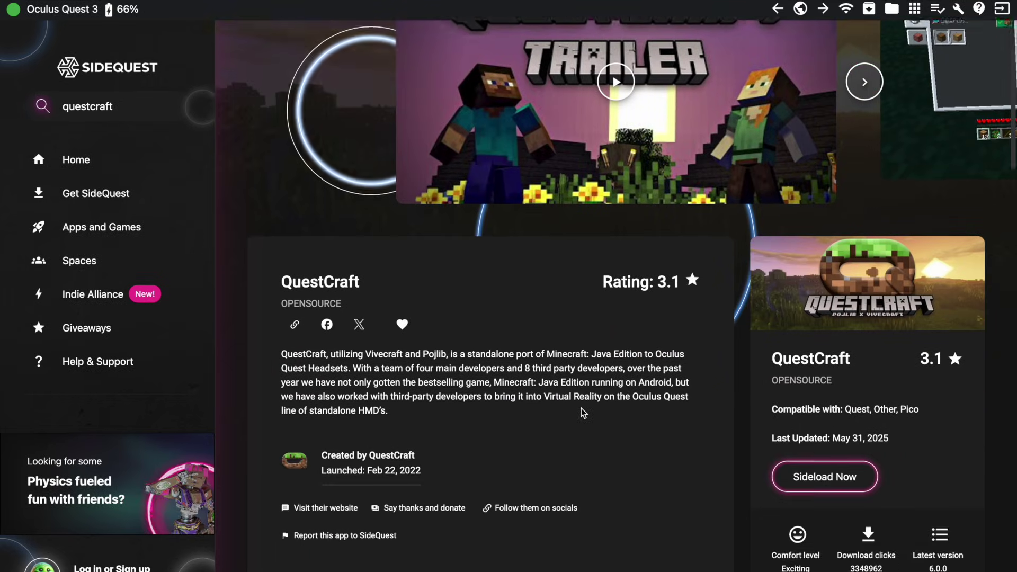
scroll(581, 412, "down", 1)
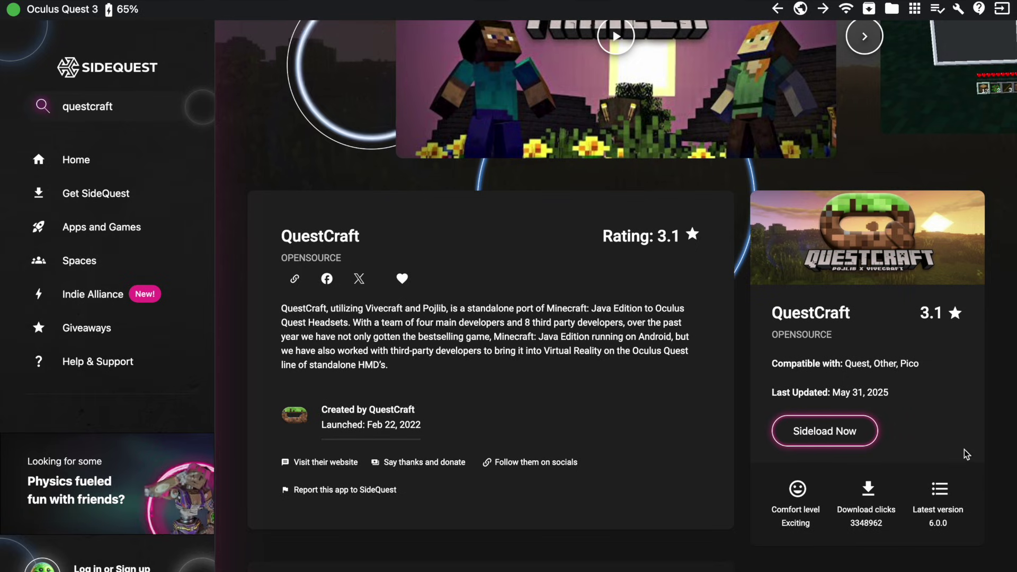
scroll(964, 449, "down", 2)
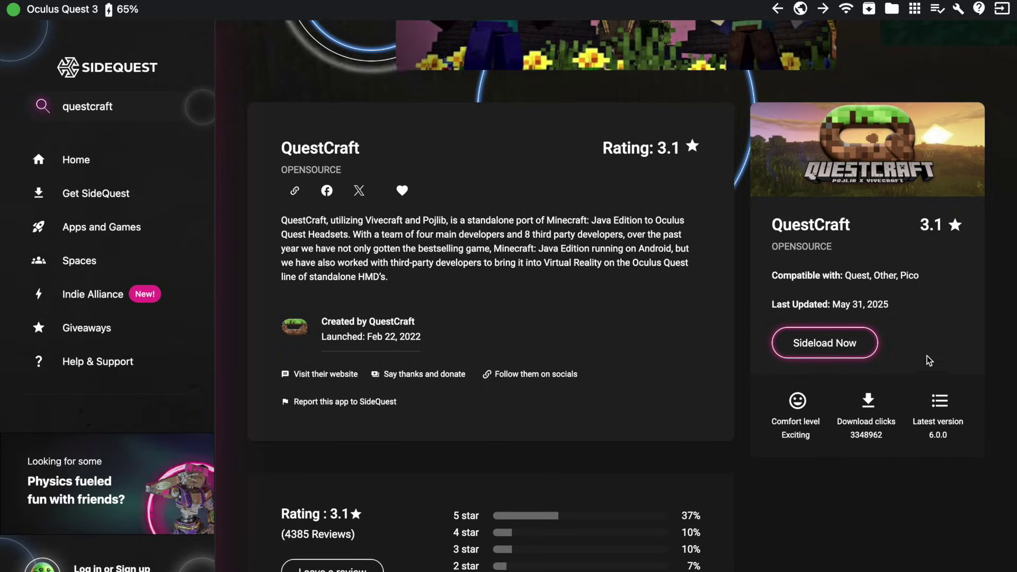
left_click(840, 342)
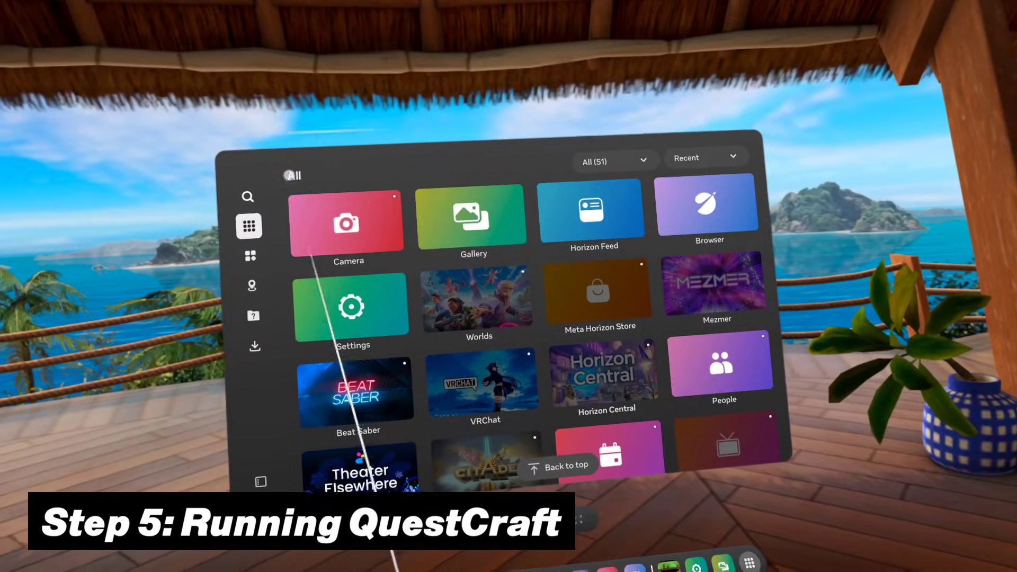
Filter the App Library to Unknown Sources and launch QuestCraft
mouse_move(281, 469)
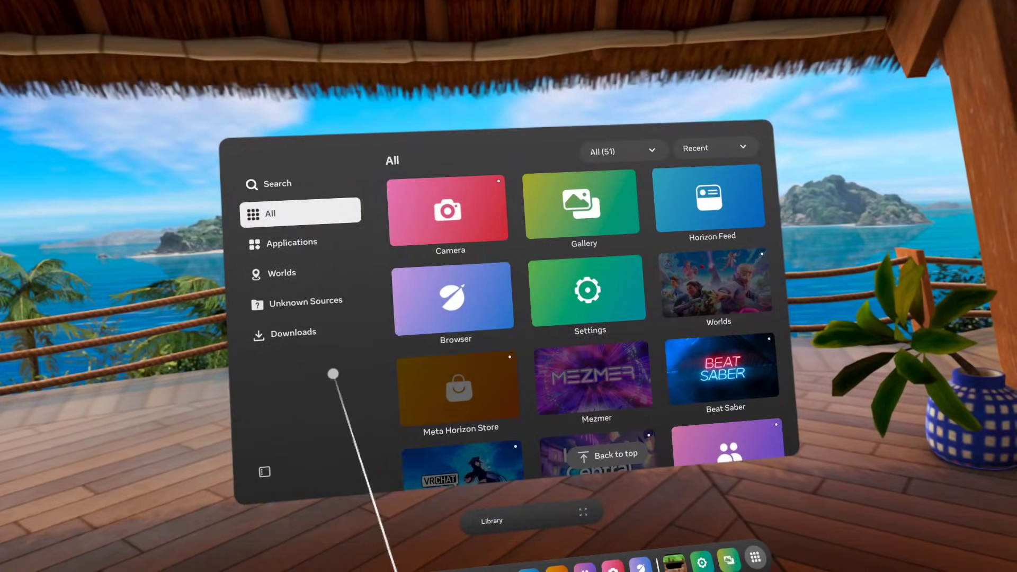
left_click(284, 305)
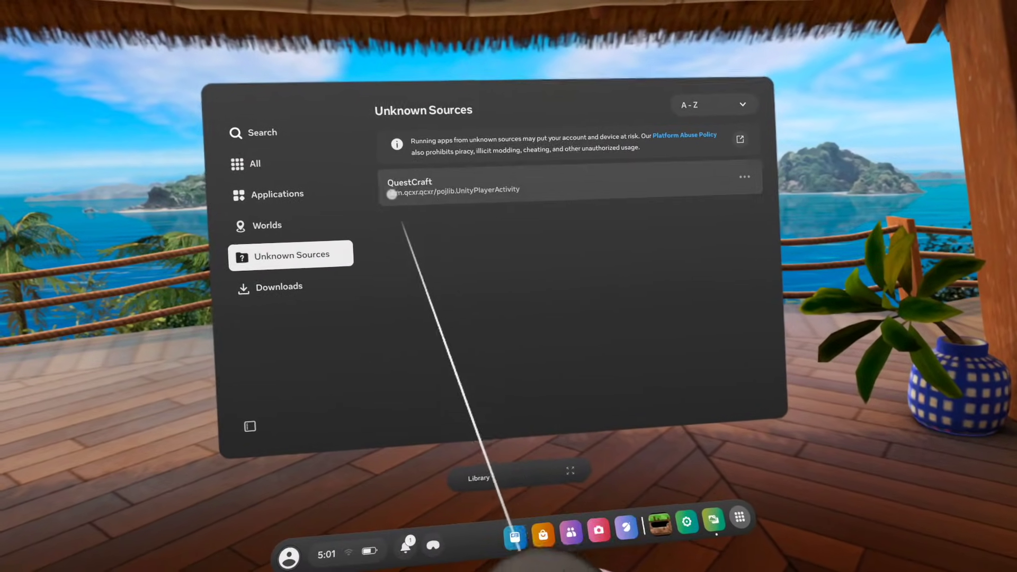
left_click(468, 200)
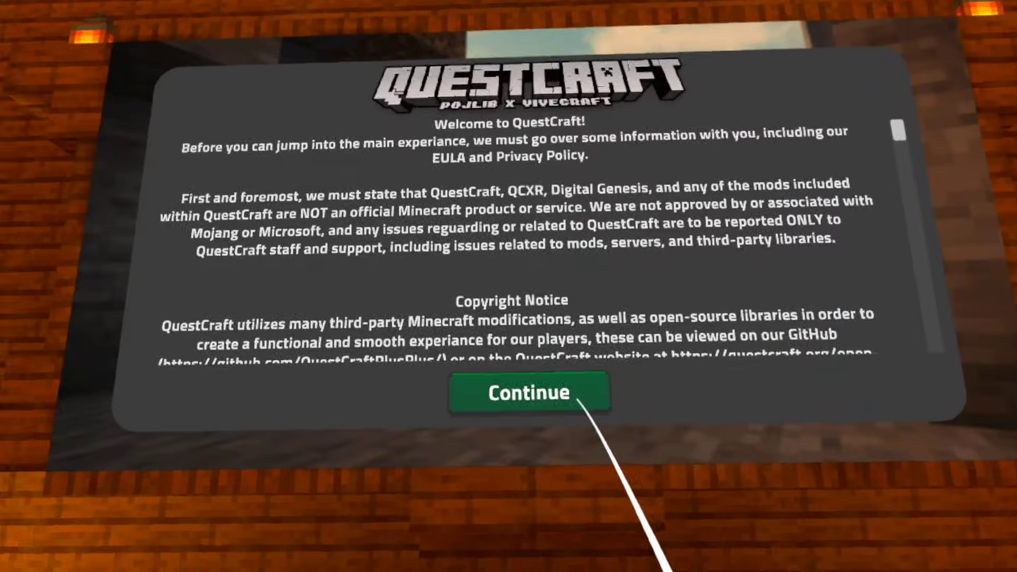
Read through and accept the QuestCraft EULA, then begin the Microsoft code sign-in
scroll(778, 174, "down", 5)
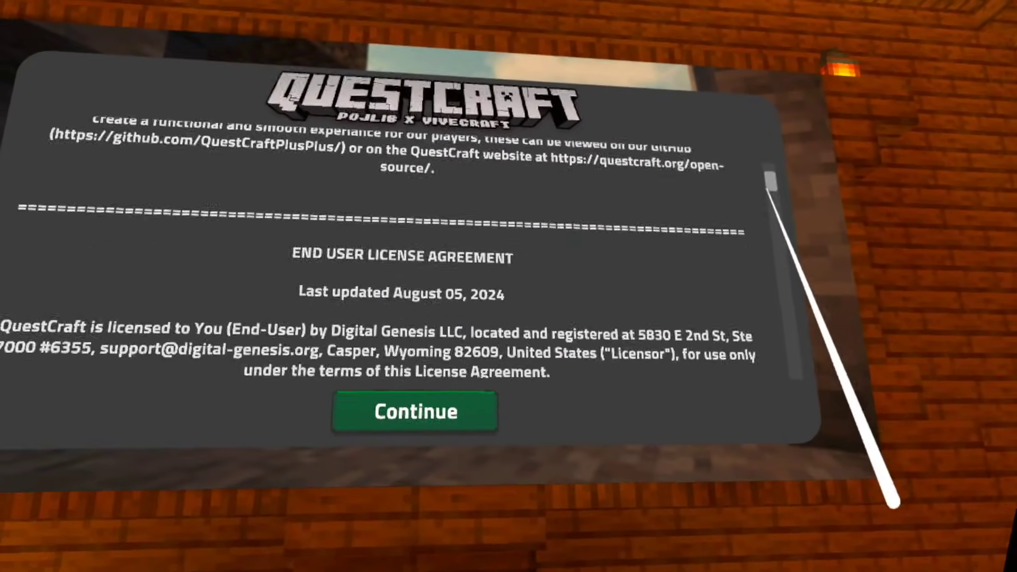
left_click_drag(770, 180, 850, 384)
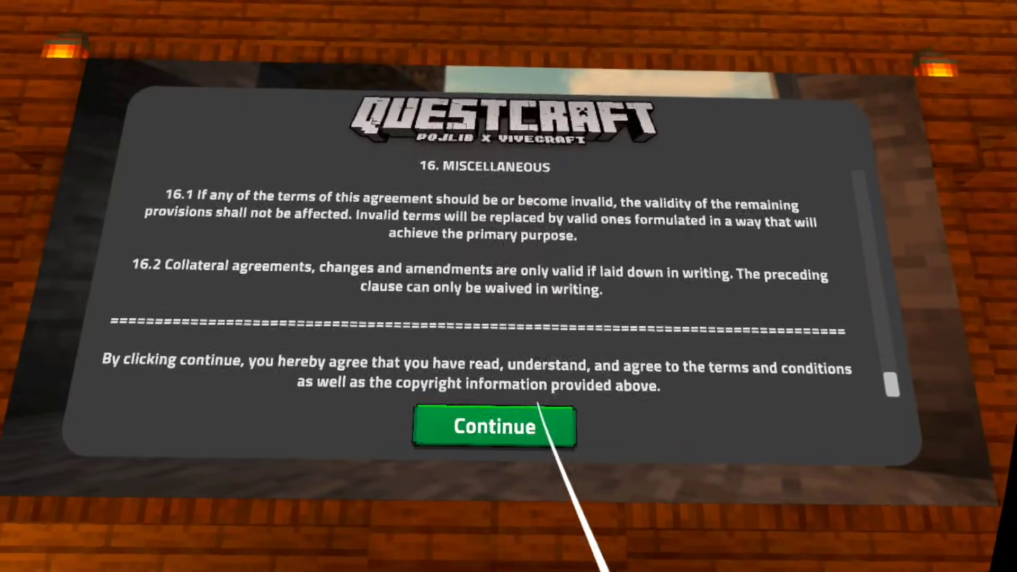
left_click(529, 419)
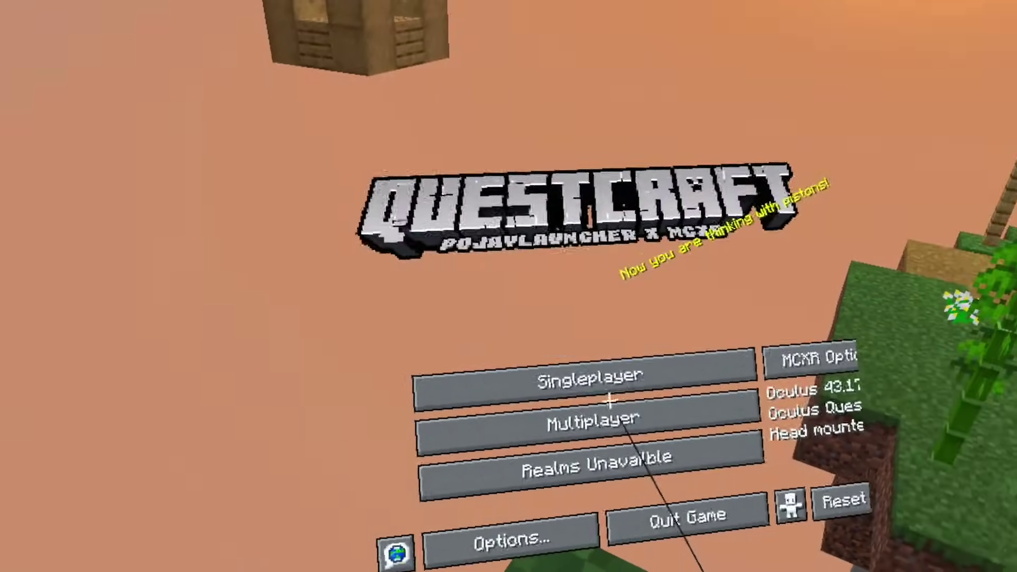
left_click_drag(390, 269, 596, 265)
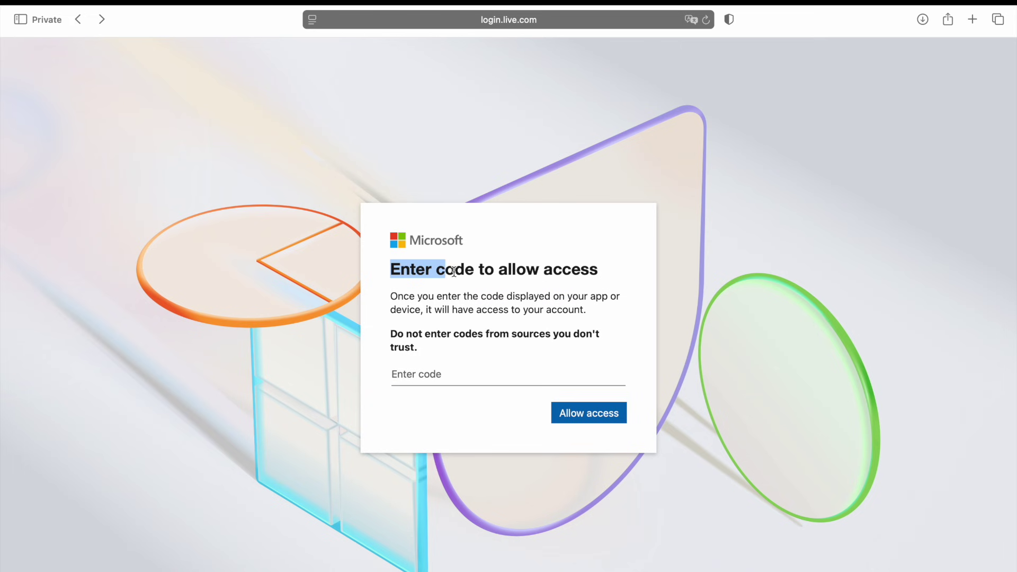
left_click(422, 374)
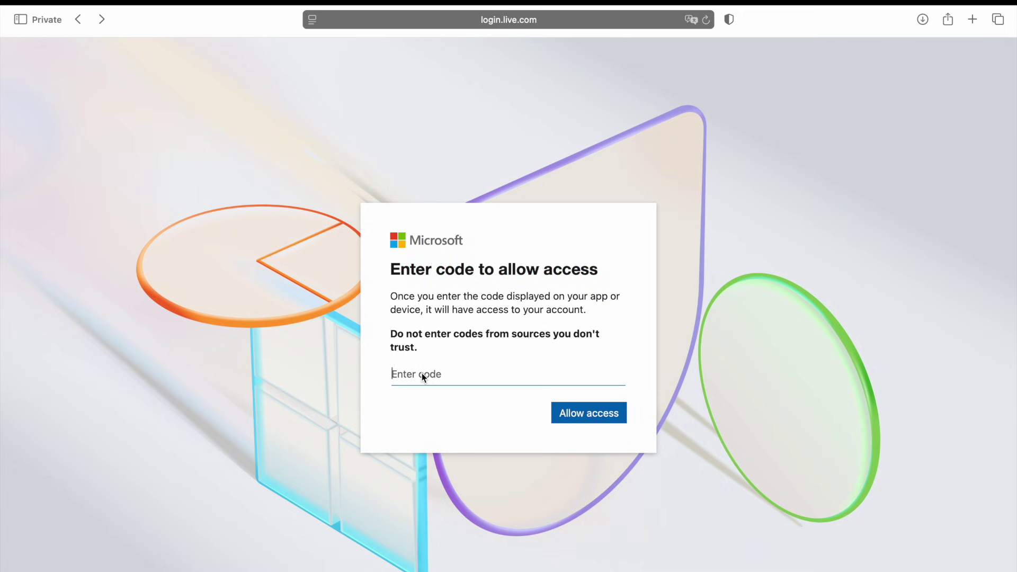
Enter the headset's sign-in code, then pick Minecraft Java & Bedrock Standard Edition at $29.99
type("7U6")
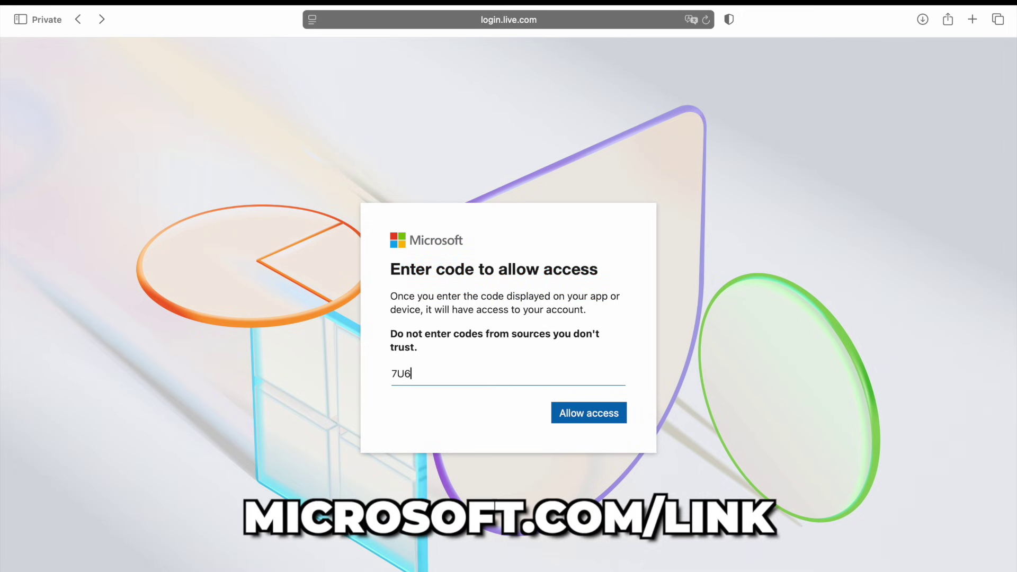
type("PDSF")
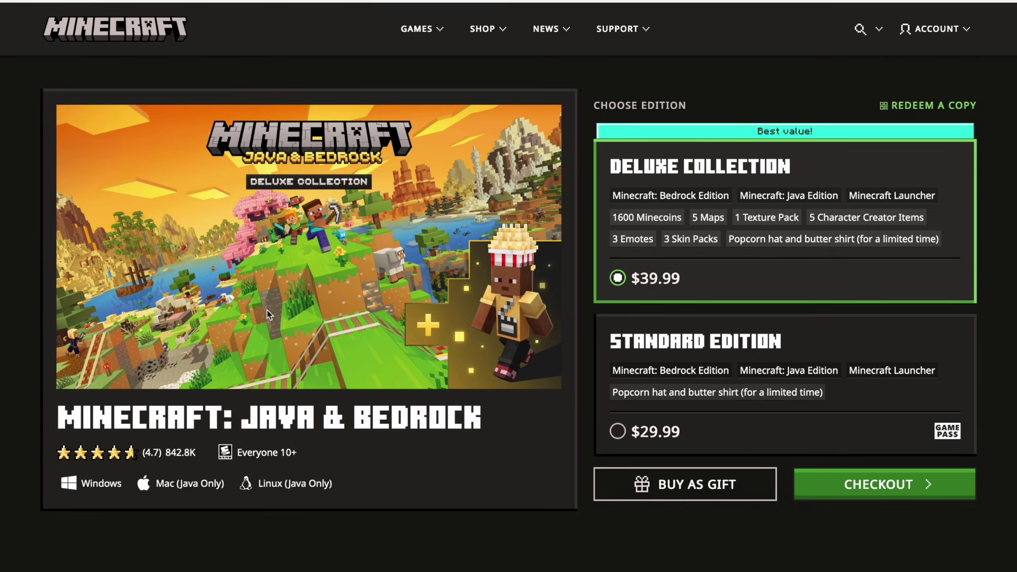
scroll(399, 441, "down", 2)
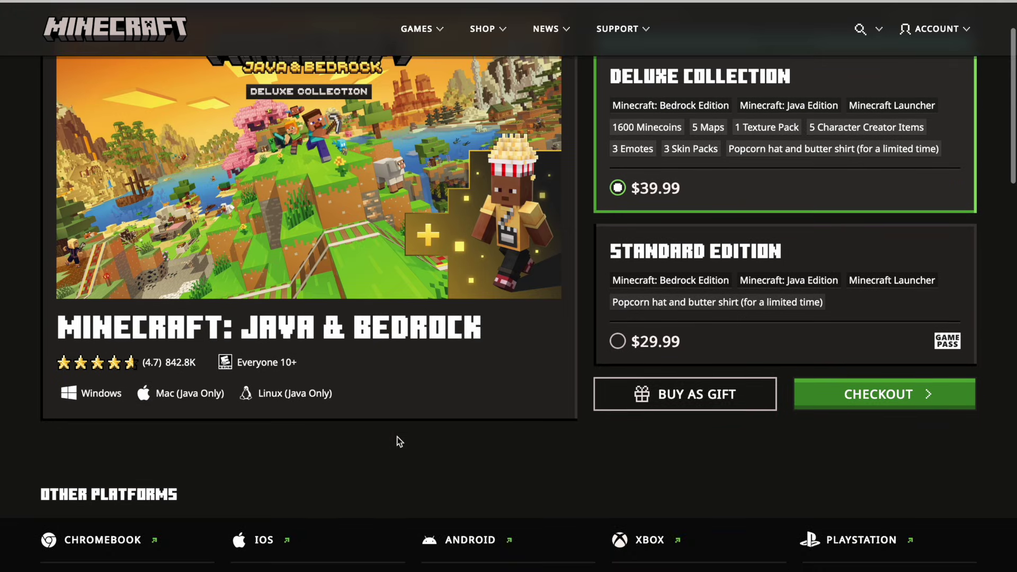
left_click(615, 349)
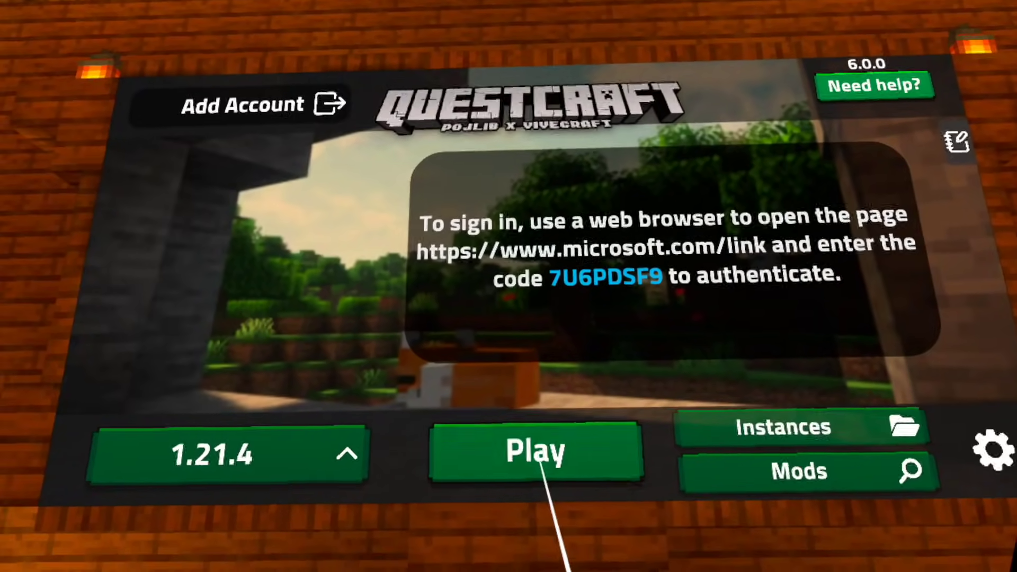
Install Minecraft 1.21.4 in QuestCraft, then launch the game once the download finishes
left_click(540, 459)
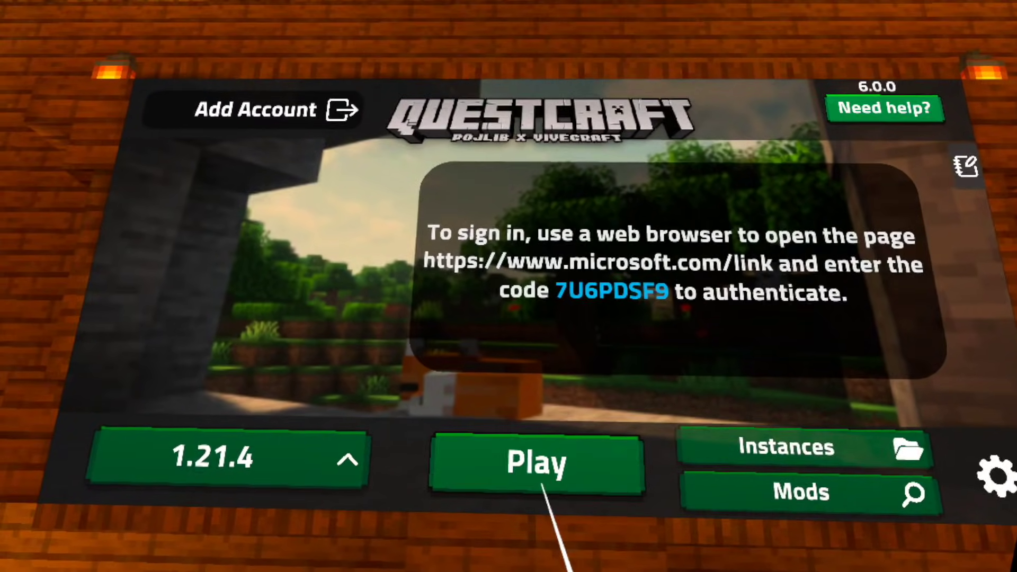
left_click(541, 480)
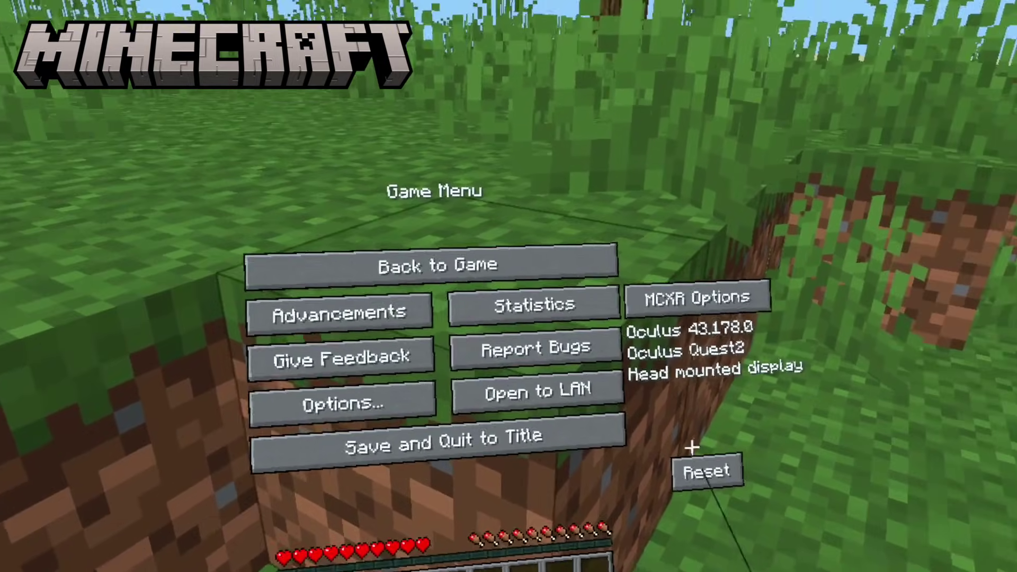
Turn off Enable Immersive Controls in MCXR Options, then break the grass block ahead
left_click(697, 298)
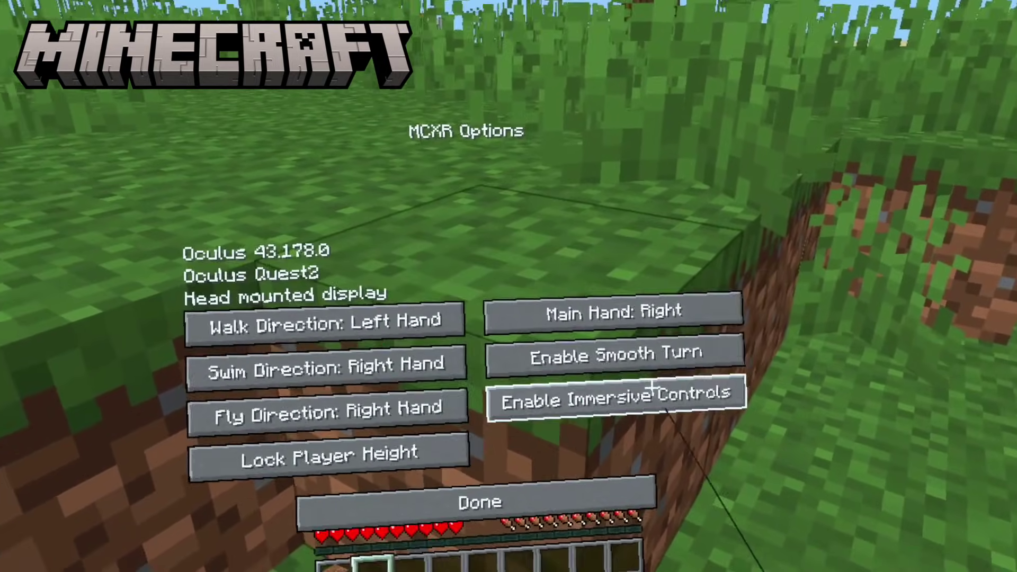
left_click(726, 381)
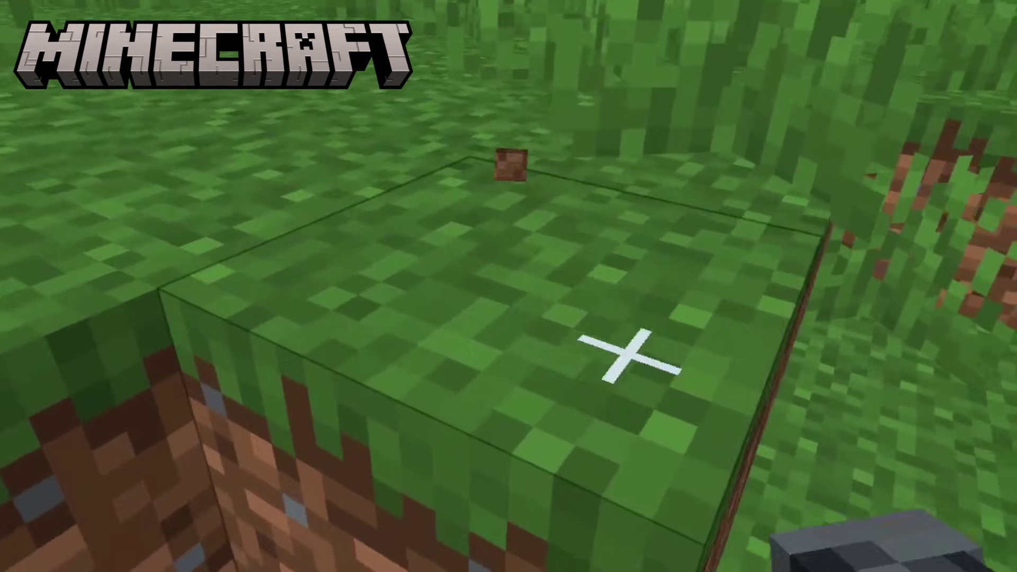
left_click(617, 354)
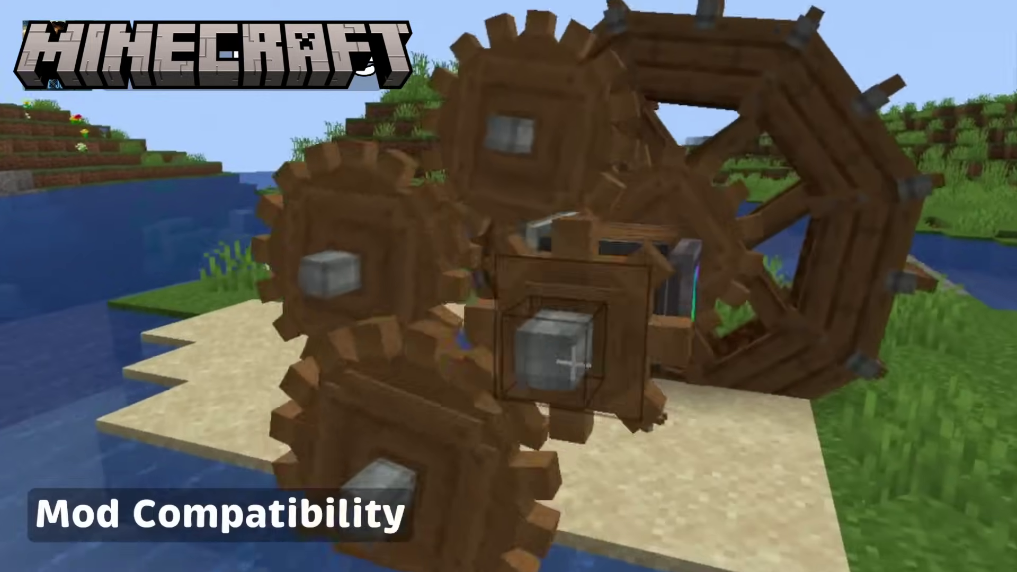
Place a large water wheel beside the gears, break a nearby block, and close the rotation speed setting
right_click(574, 363)
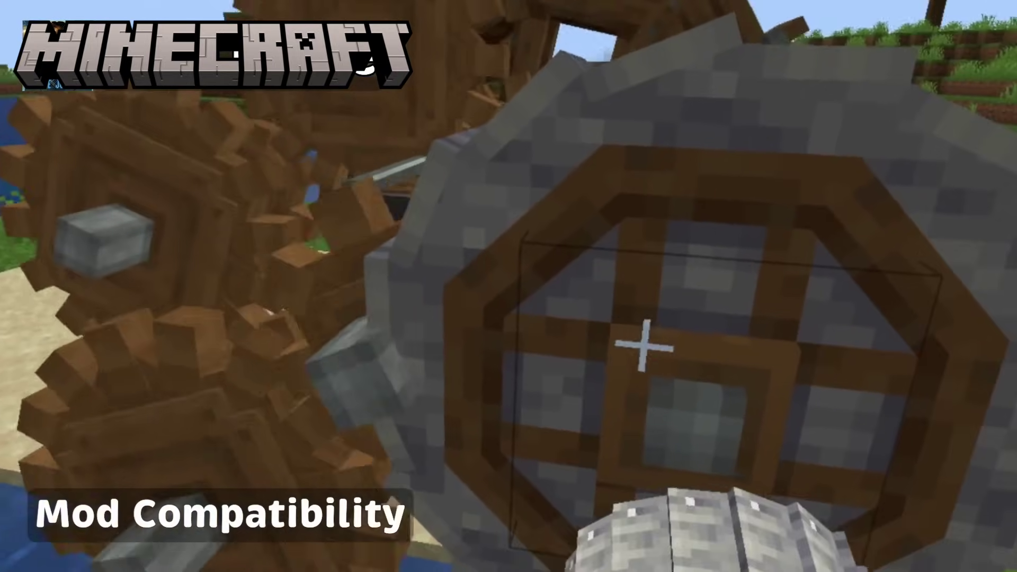
left_click(647, 345)
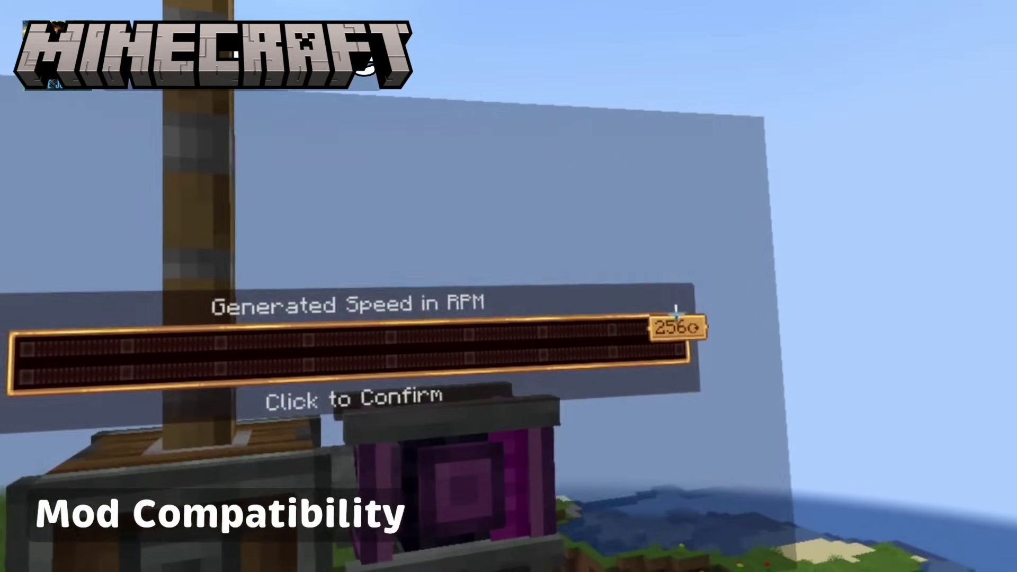
left_click(676, 312)
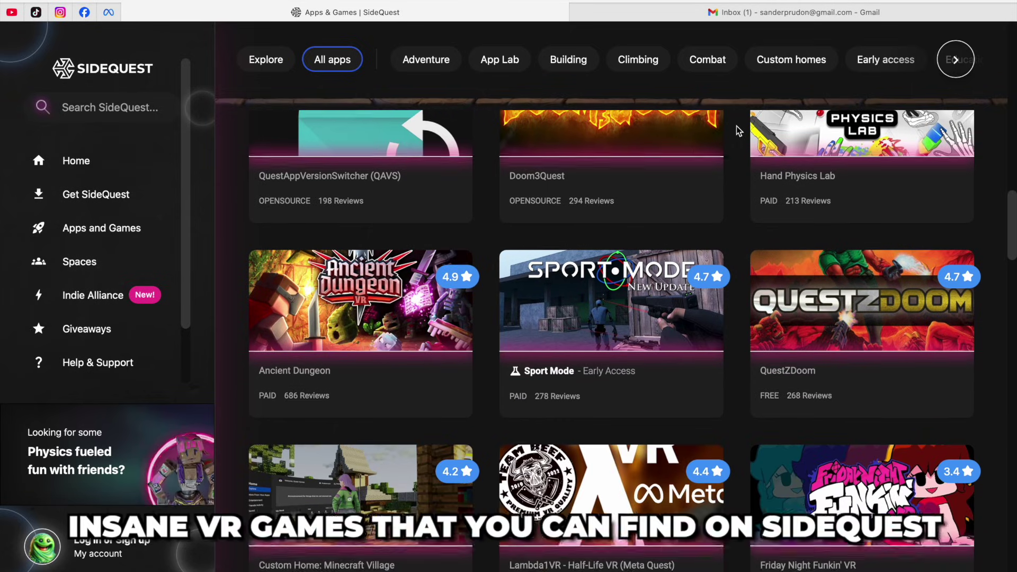
Scroll down the All apps grid past titles like Hyper Dash, Gym Class and SAIL VR
scroll(737, 129, "down", 5)
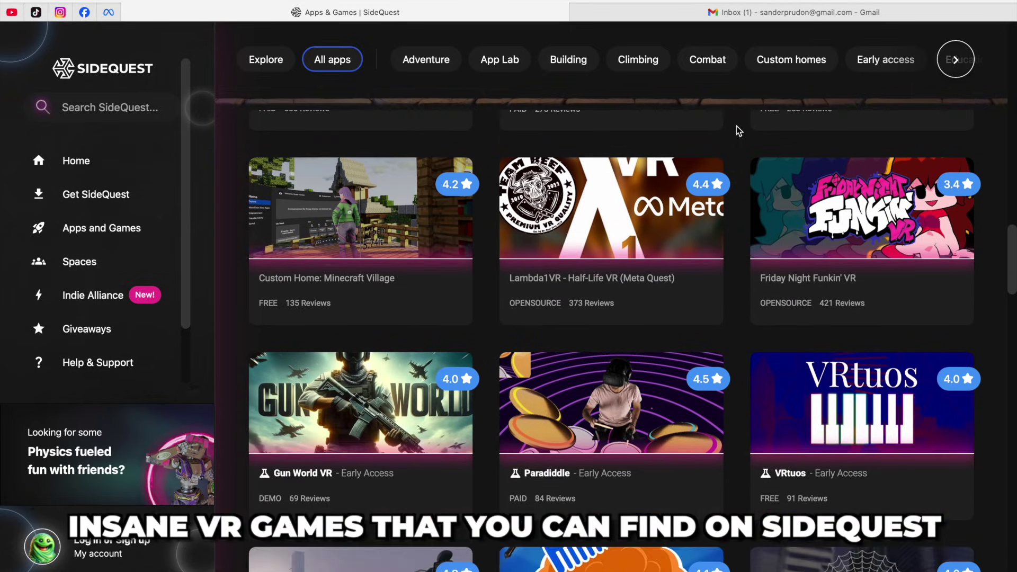
scroll(737, 129, "down", 5)
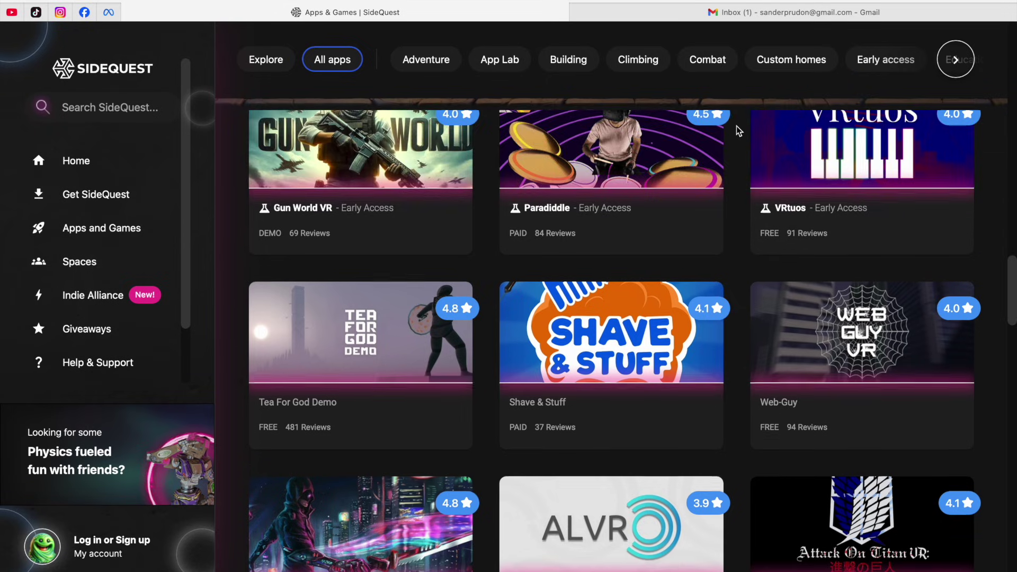
scroll(737, 130, "down", 5)
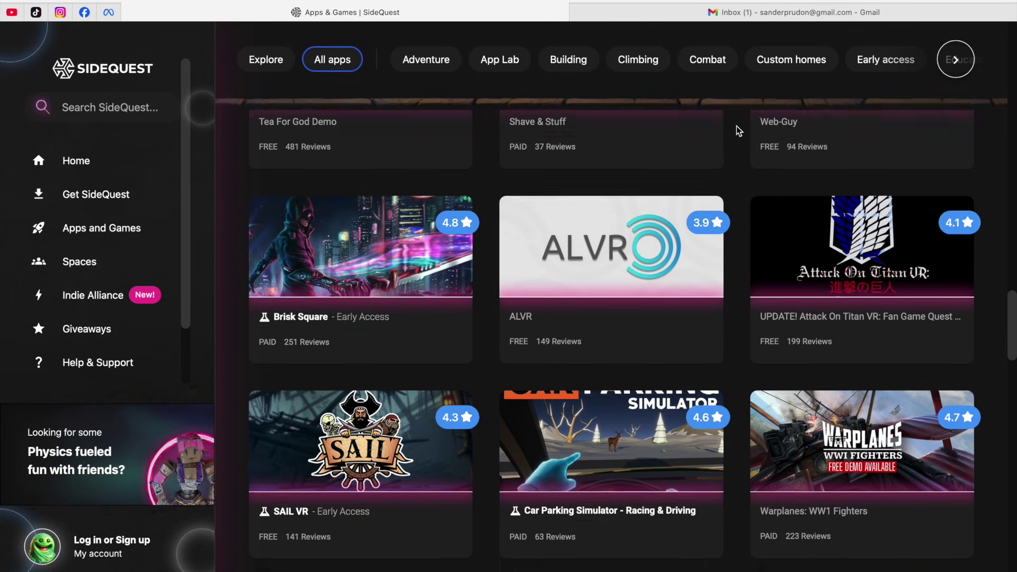
scroll(737, 129, "down", 5)
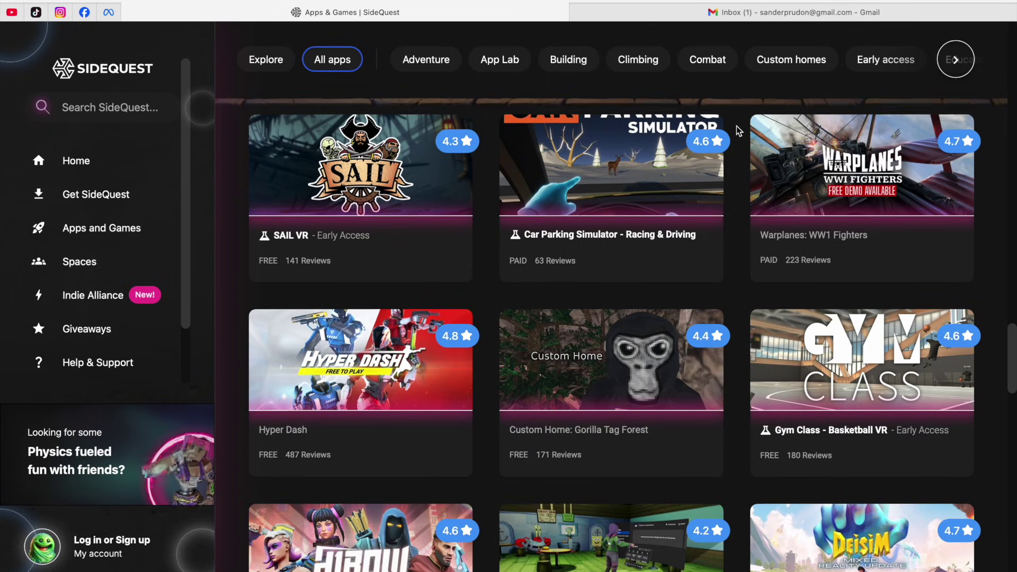
scroll(737, 130, "down", 3)
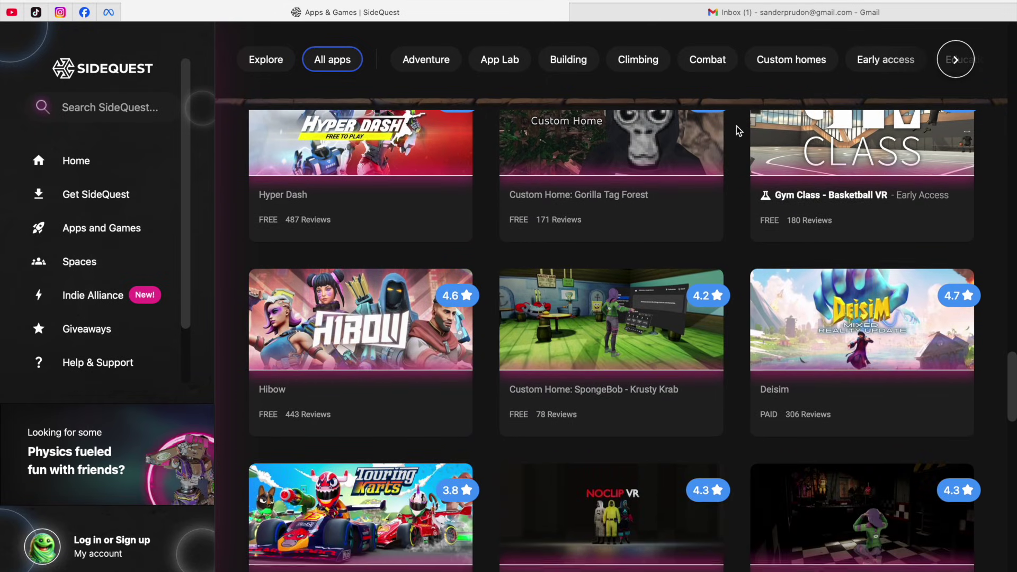